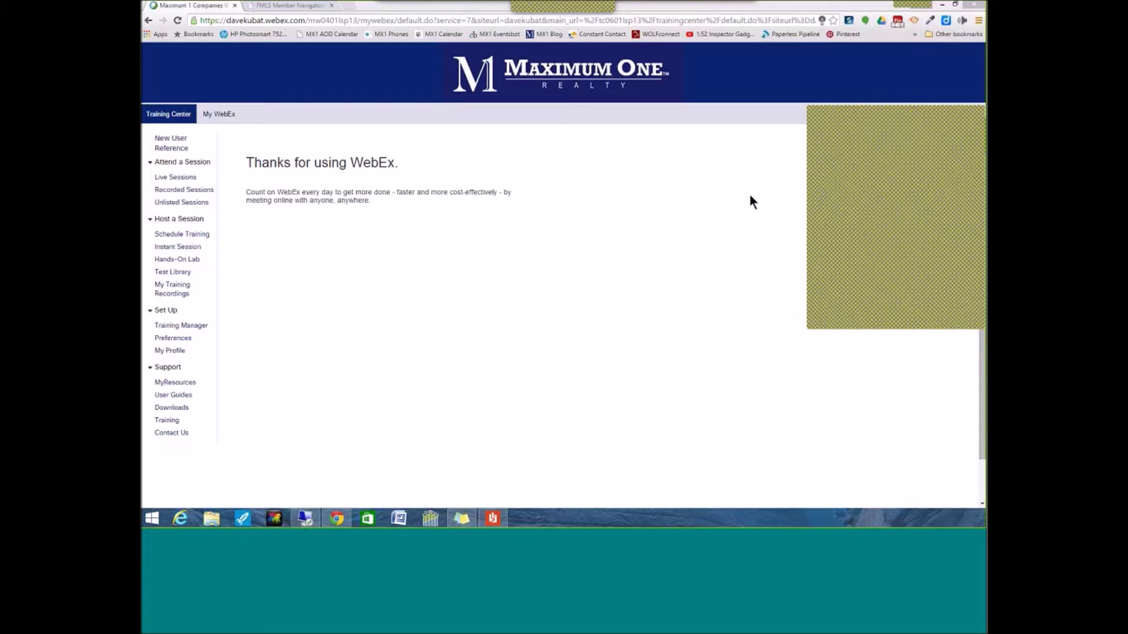
Switch from the WebEx page to the FMLS Member Navigation browser tab
click(276, 7)
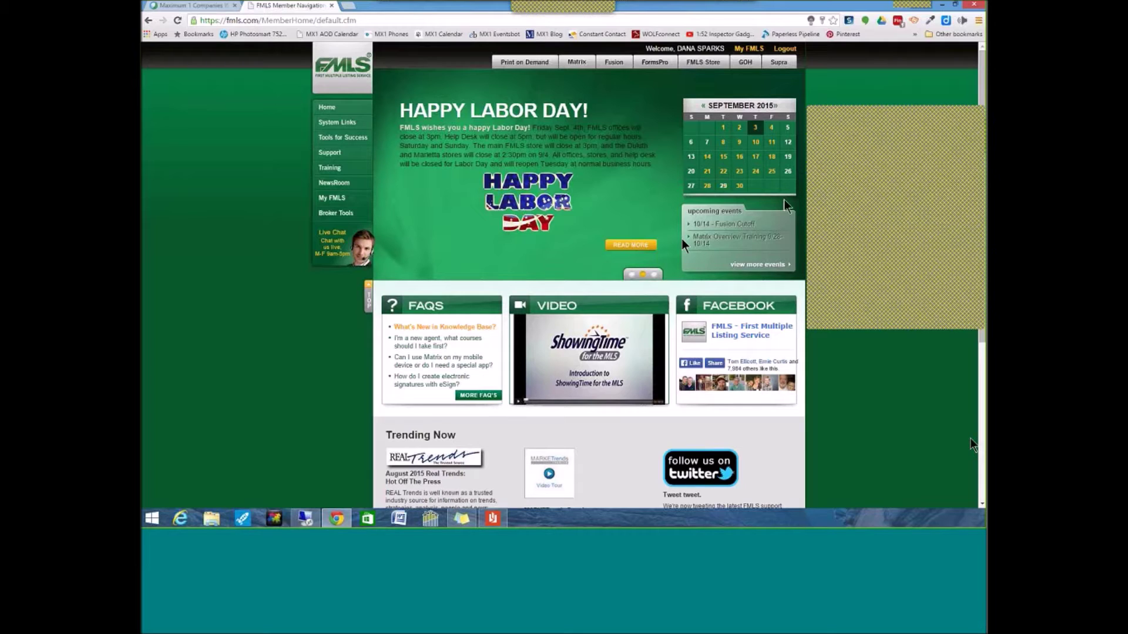
Launch FormsPro from the FMLS home page's top navigation bar
click(666, 67)
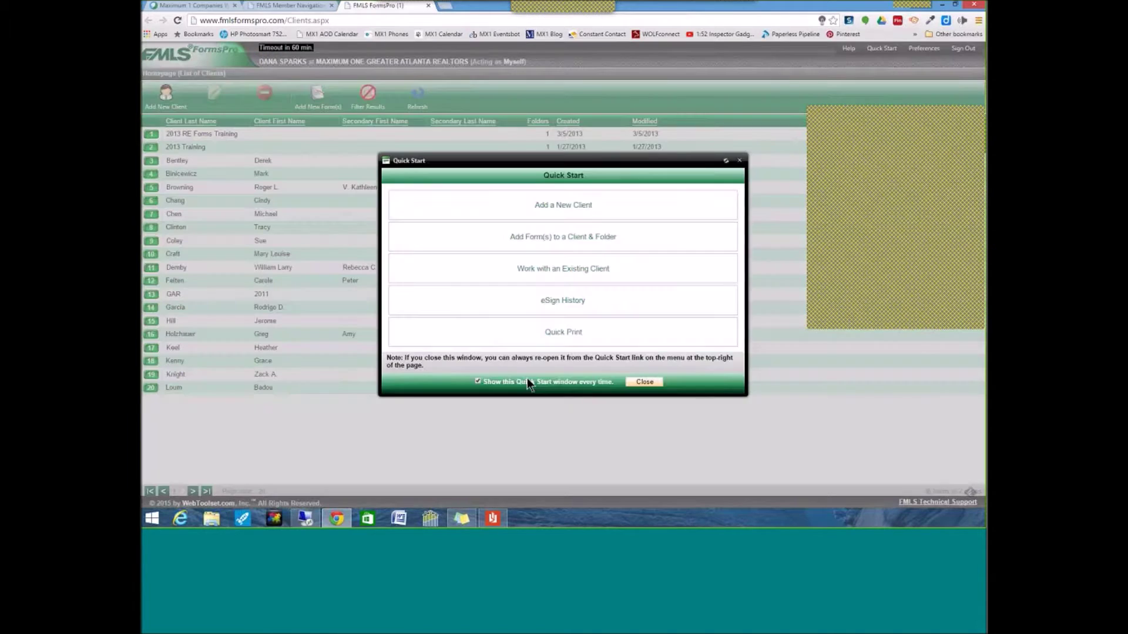
Choose Quick Print in the Quick Start window to get the Select a Form dialog
click(573, 332)
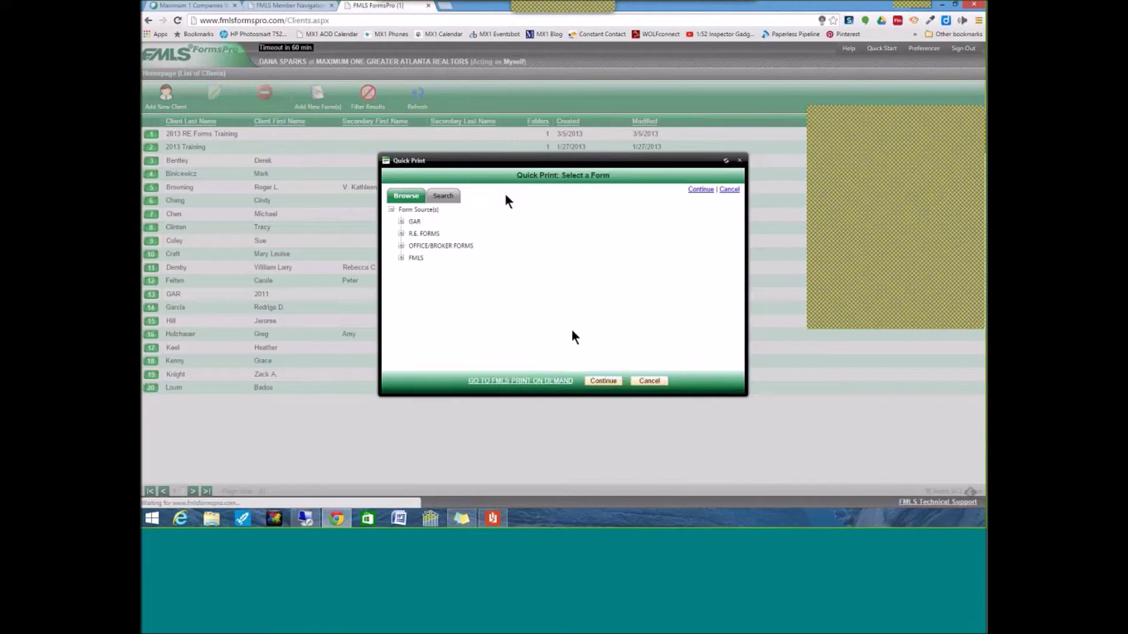
Enter 'occ' in the Form Name/Form # field on the Search tab
click(442, 197)
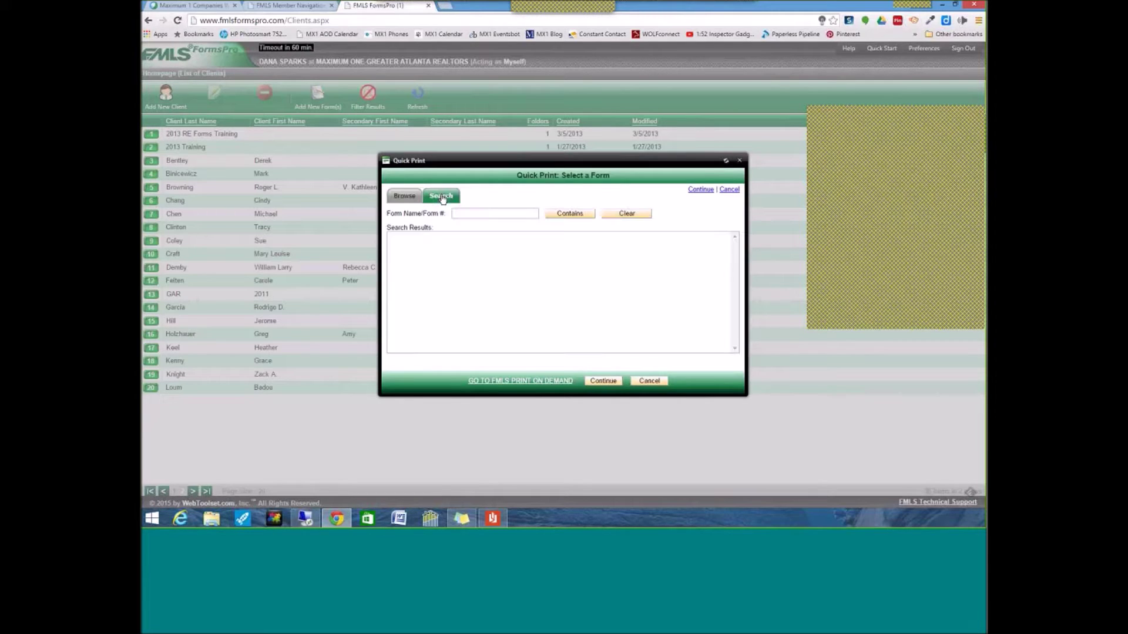
click(475, 214)
text(occ)
Run a Contains search for 'occ', listing F139, F148, RE-255, RE-256 and RE-616
click(565, 216)
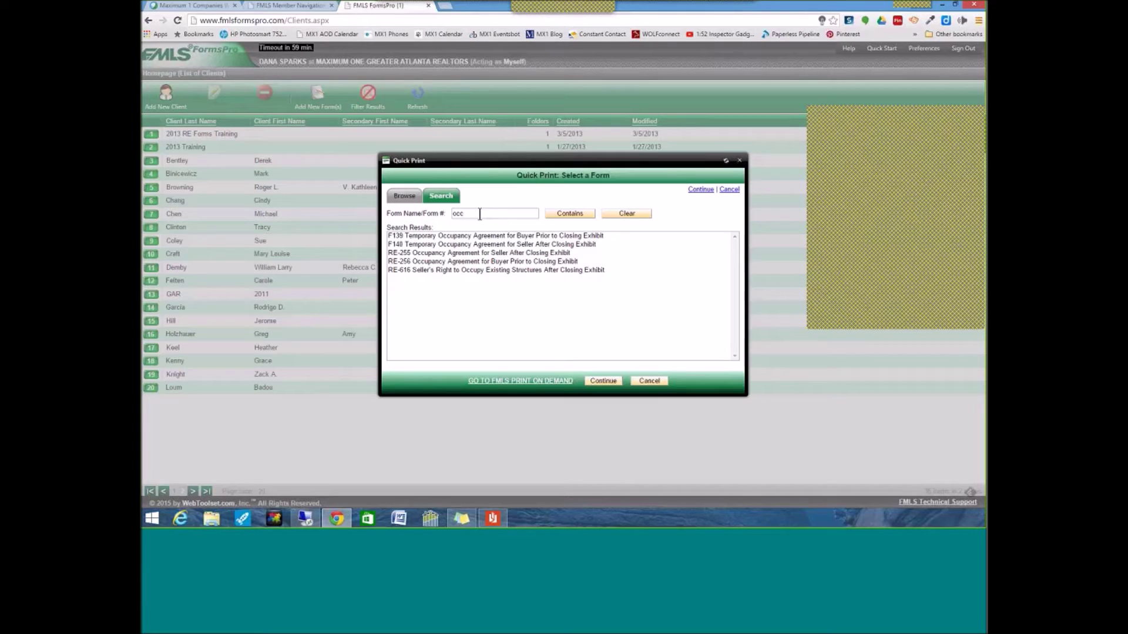
Replace the search term with 'refer', run a Contains search, then return to browsing
click(455, 215)
drag(455, 215, 506, 232)
text(refer)
click(568, 213)
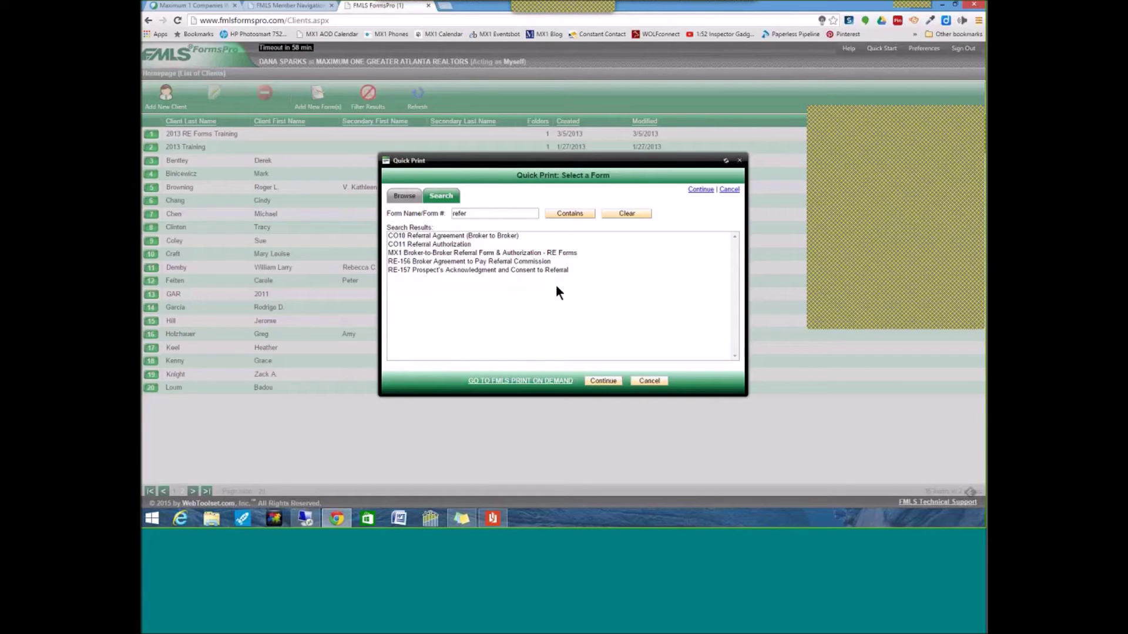
click(406, 197)
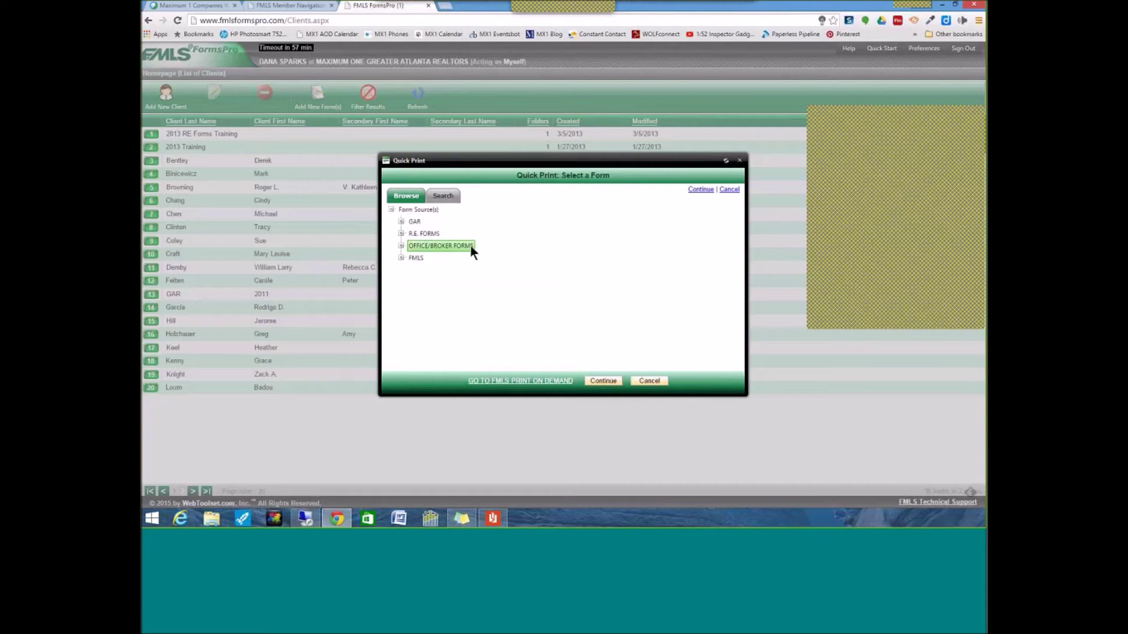
Expand FMLS > ADMIN FORMS and select FMLS-116 Addendum to Listing Contract
click(401, 258)
click(411, 270)
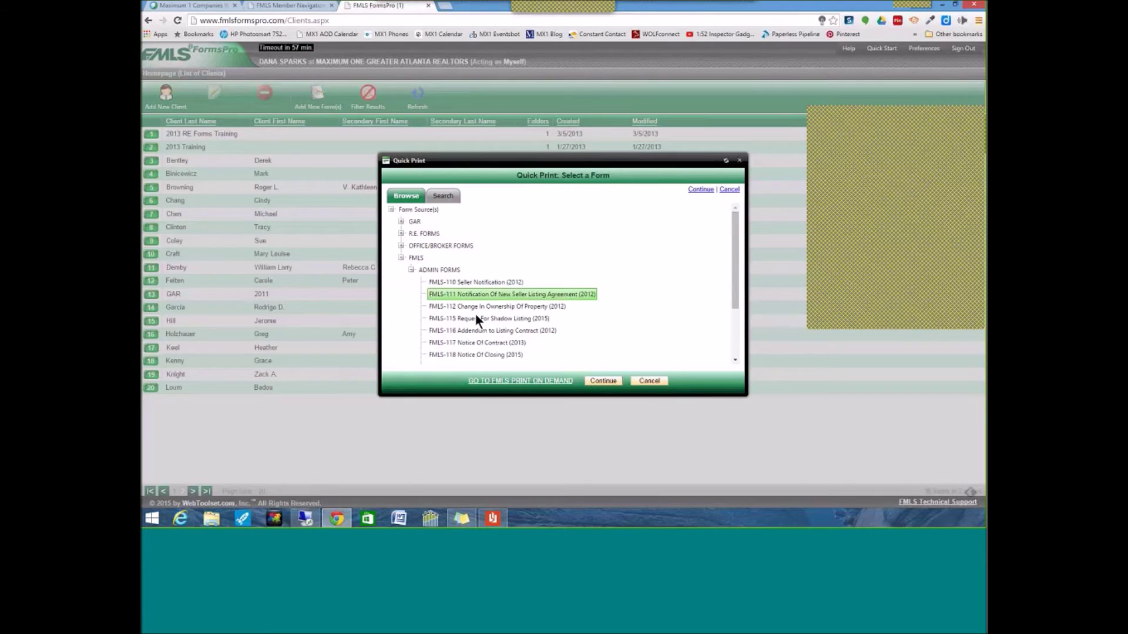
click(484, 330)
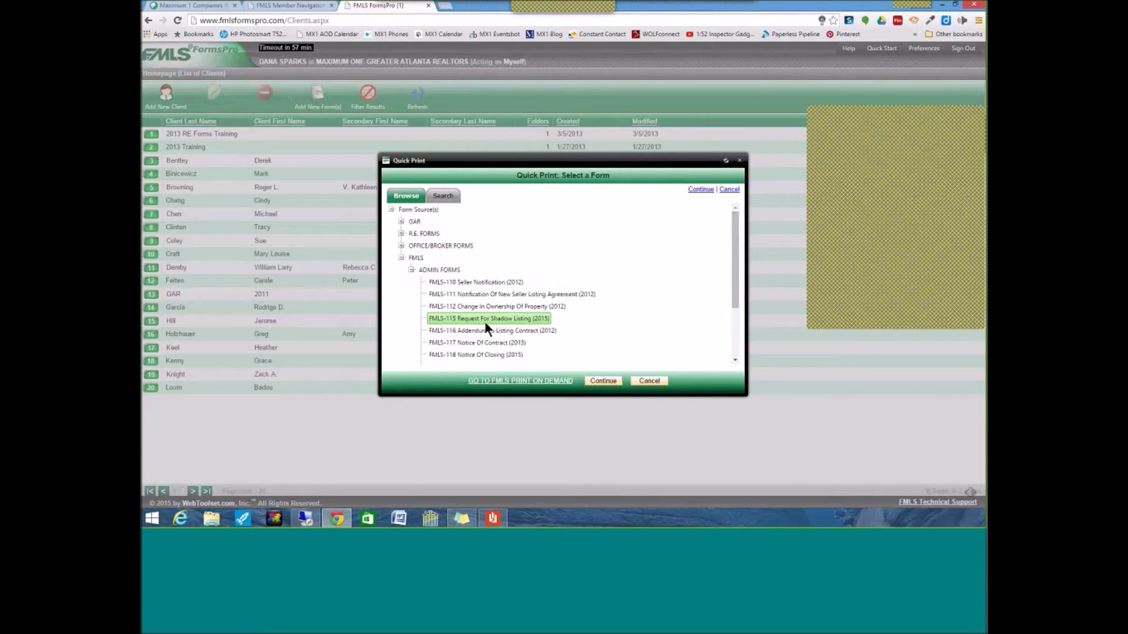
scroll(487, 323, down, 1)
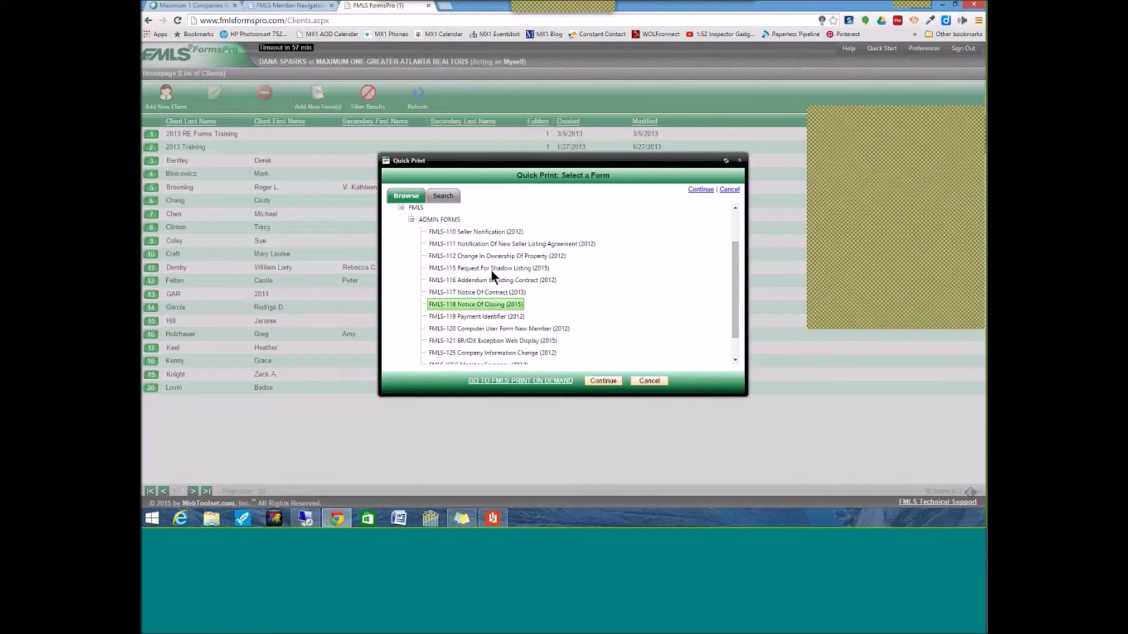
Revisit the referral search results, then browse again and expand the GAR folder
click(413, 200)
click(442, 198)
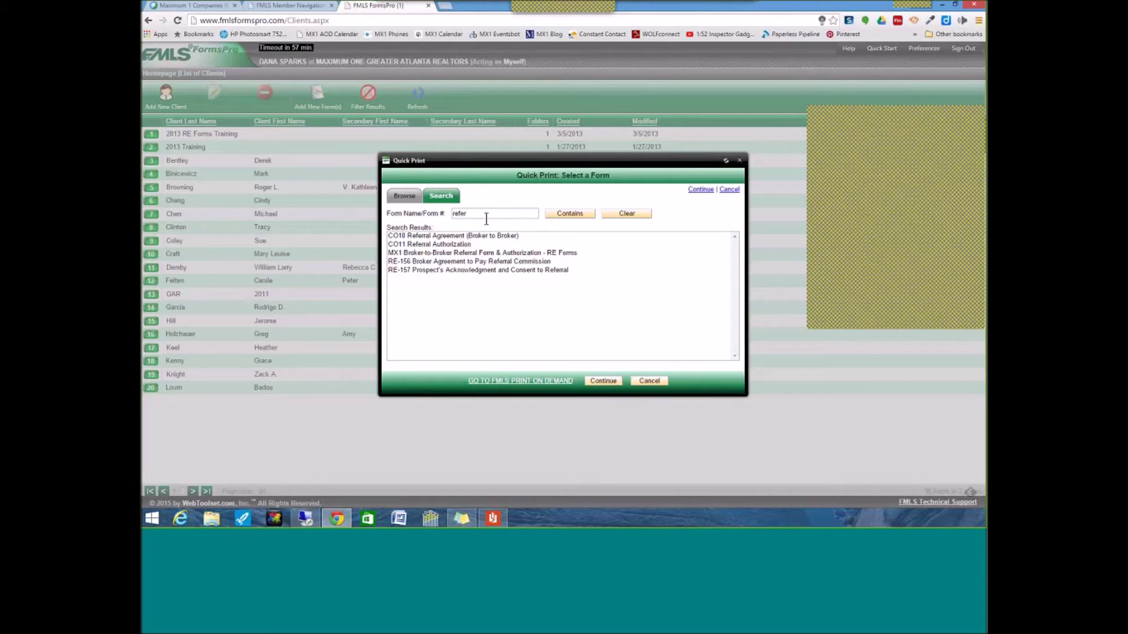
click(404, 195)
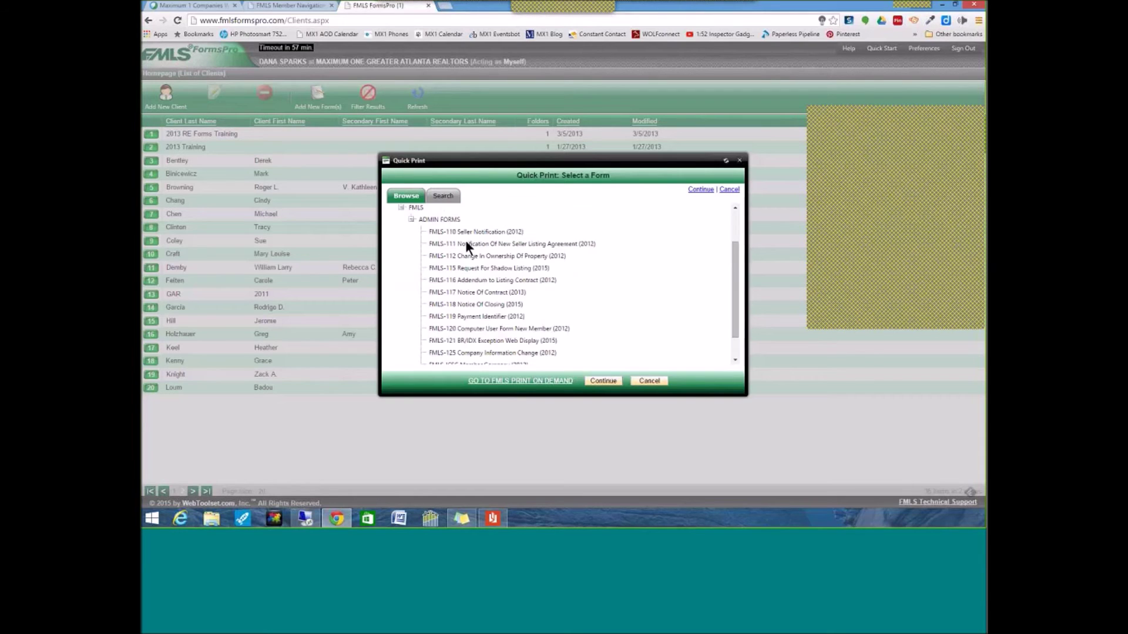
click(461, 257)
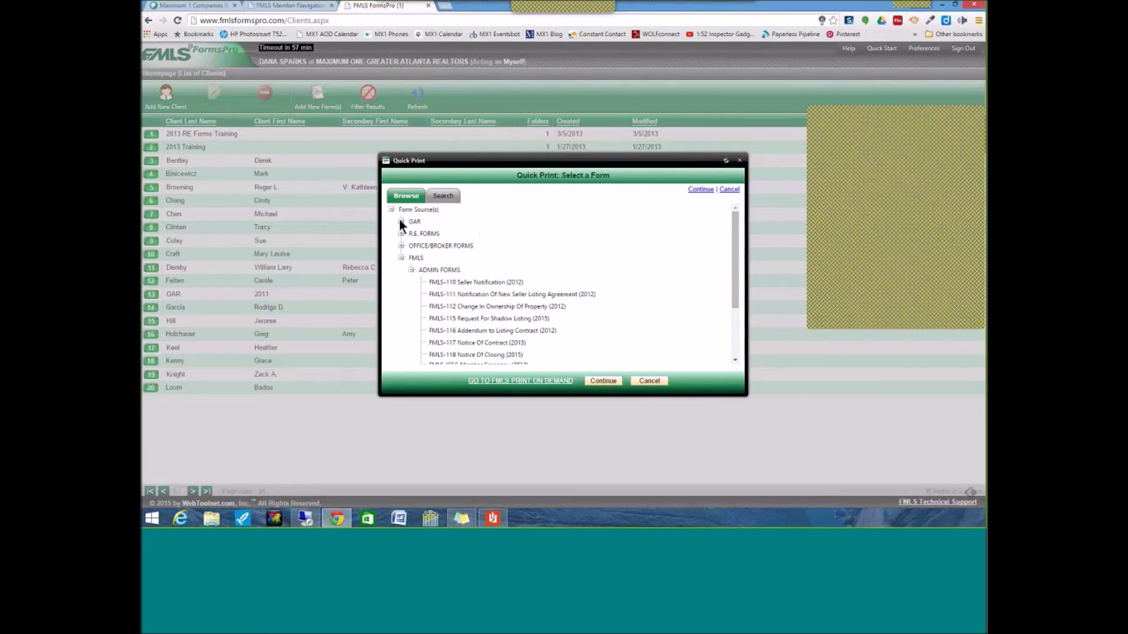
click(401, 222)
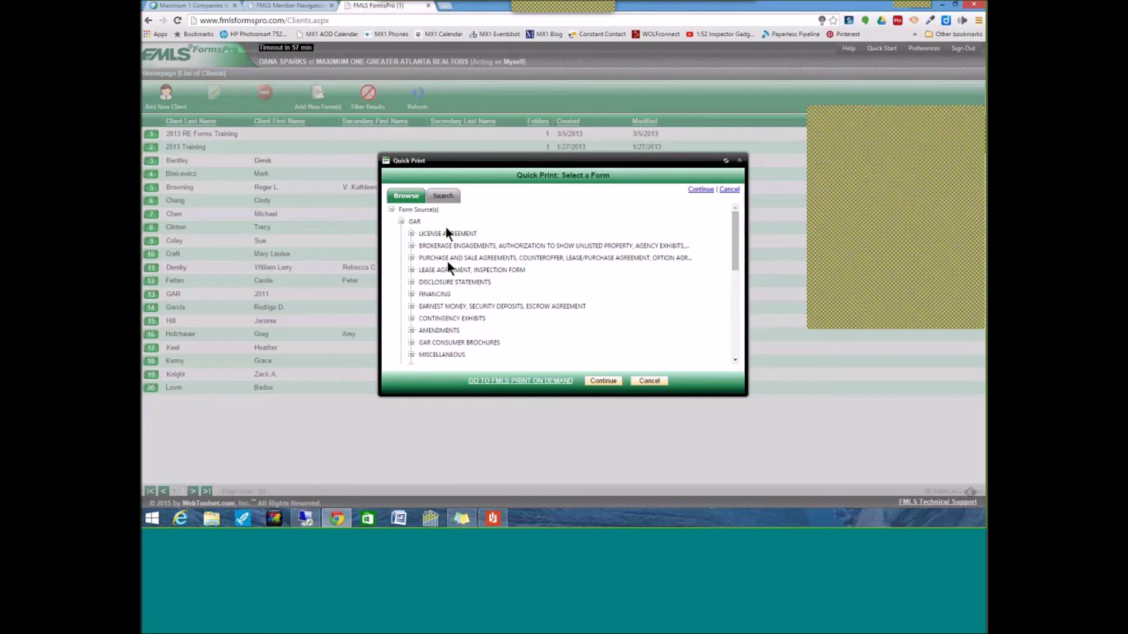
Open F20 Purchase and Sale Agreement (2015) from GAR's PURCHASE AND SALE AGREEMENTS category
click(411, 258)
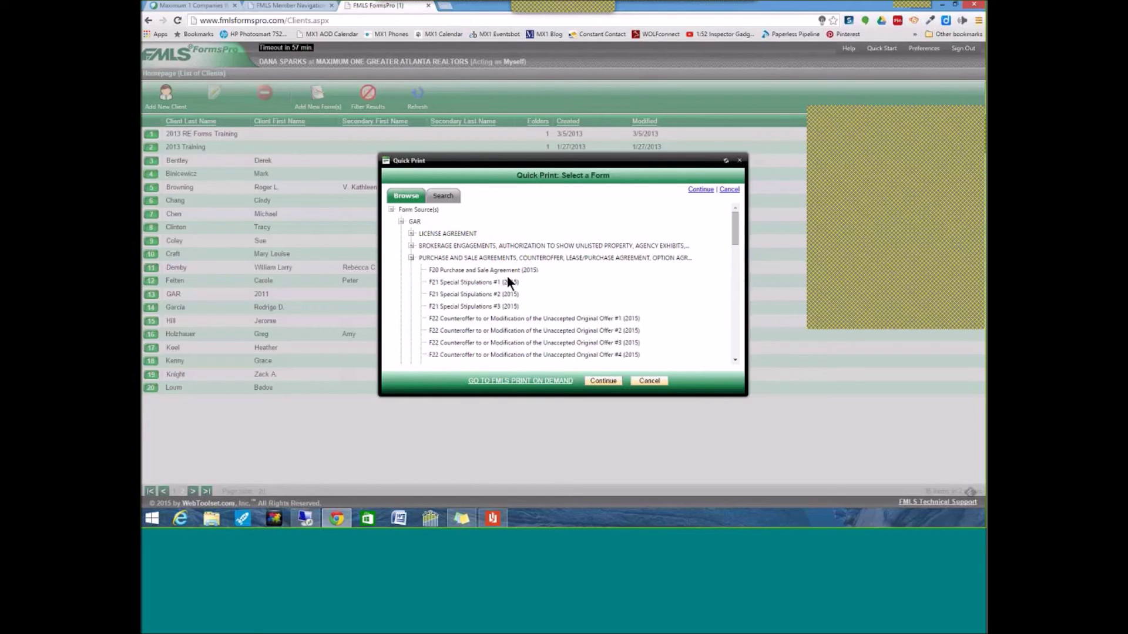
click(445, 269)
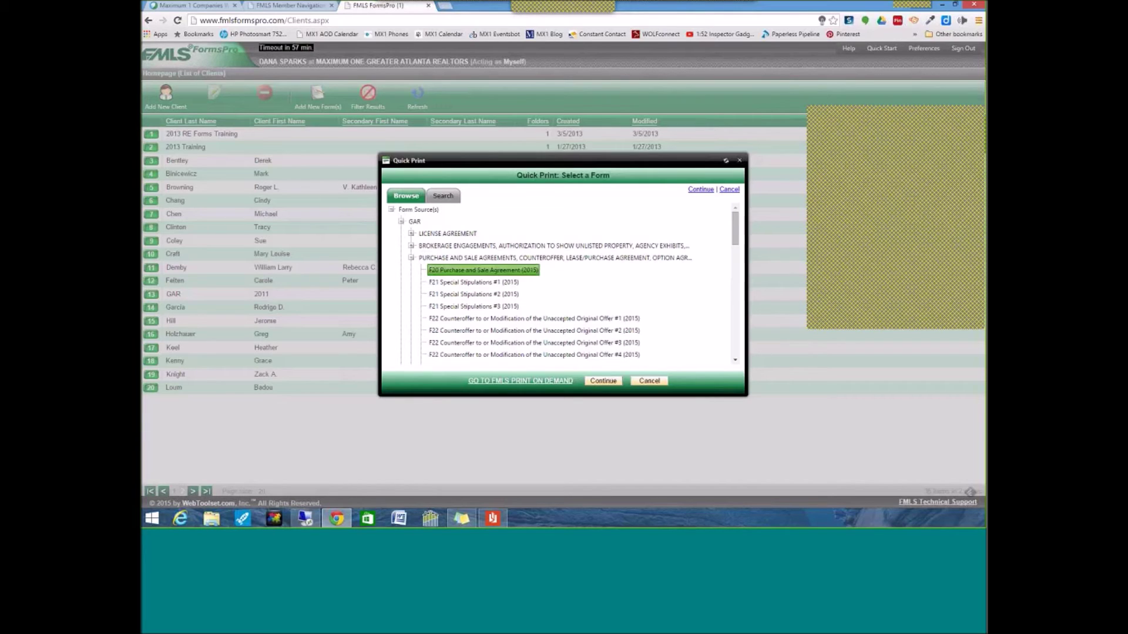
click(594, 382)
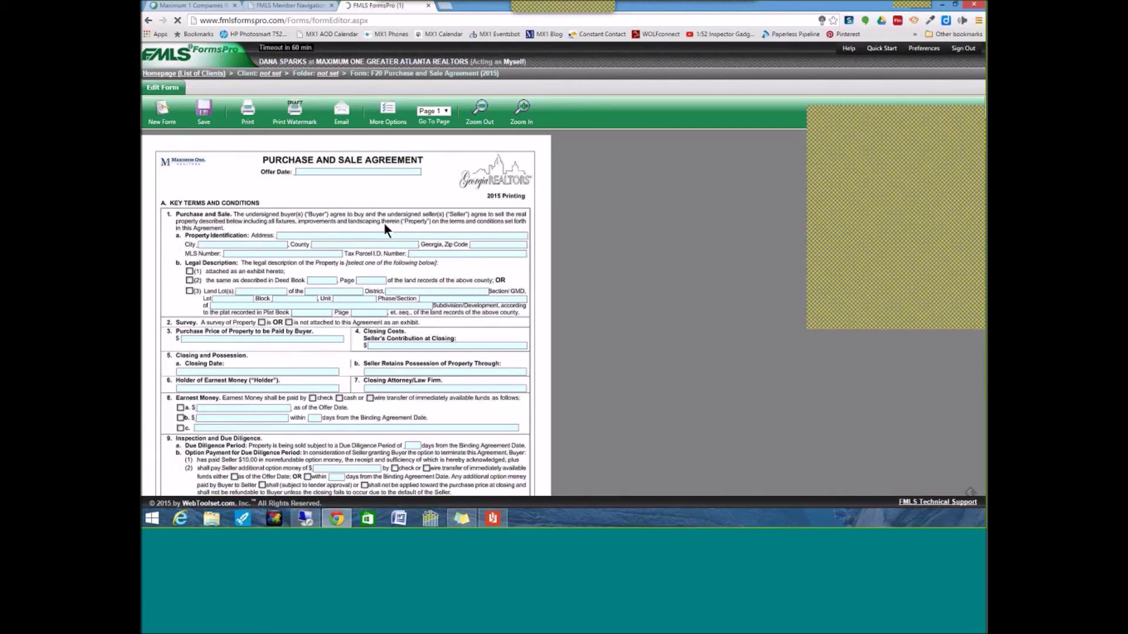
Scroll the F20 form down to the empty Special Stipulations box on page 6
scroll(409, 287, down, 5)
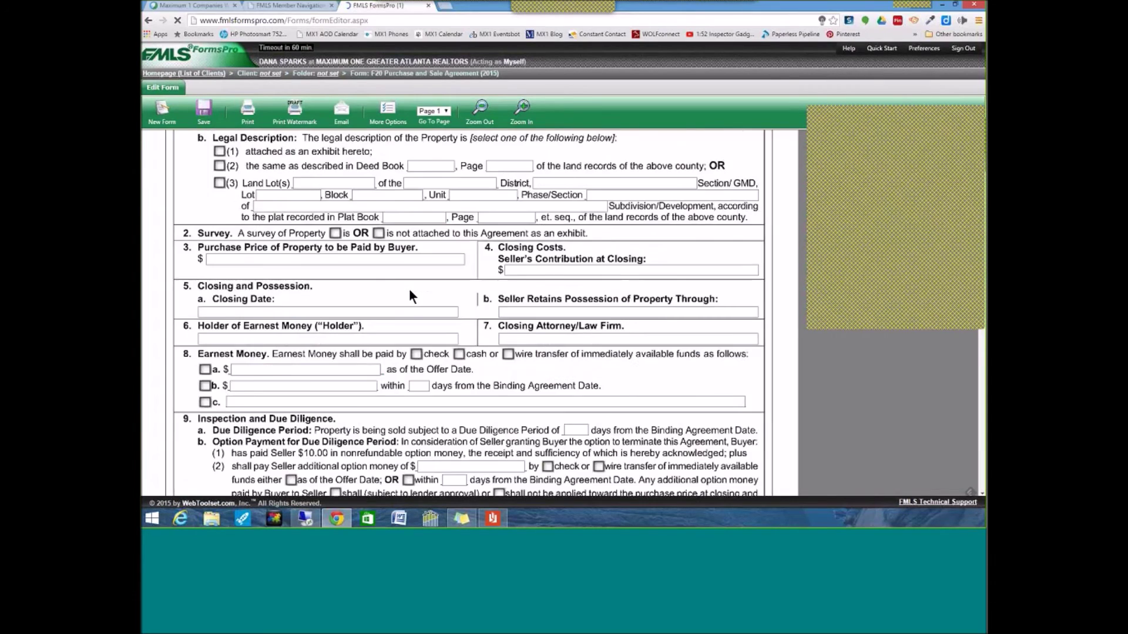
scroll(417, 293, down, 3)
scroll(431, 290, down, 15)
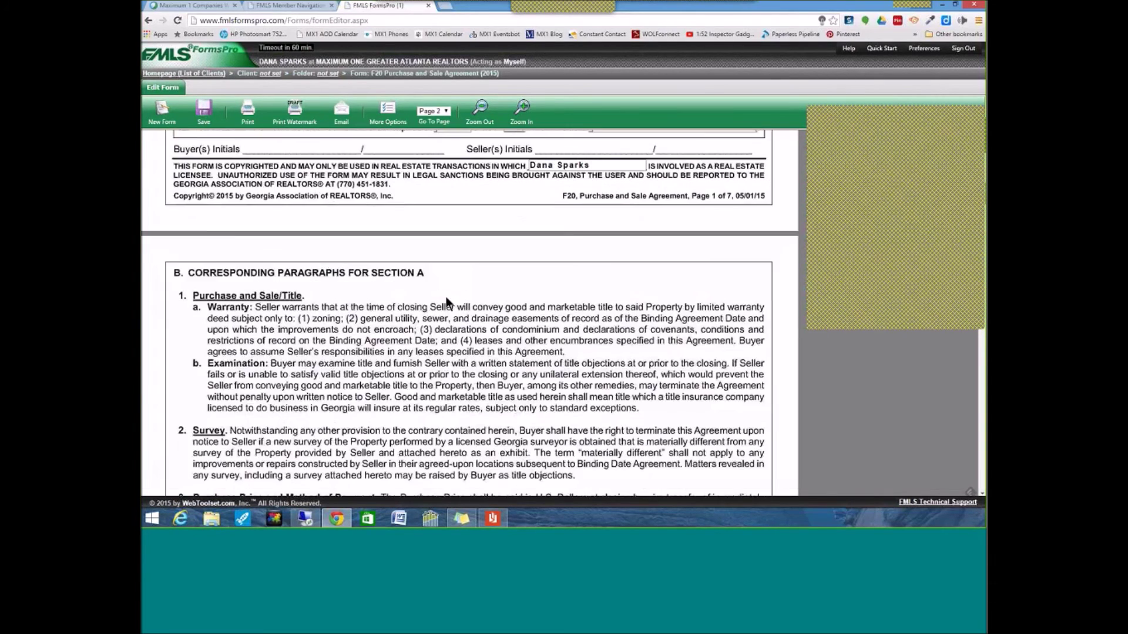
scroll(426, 352, down, 20)
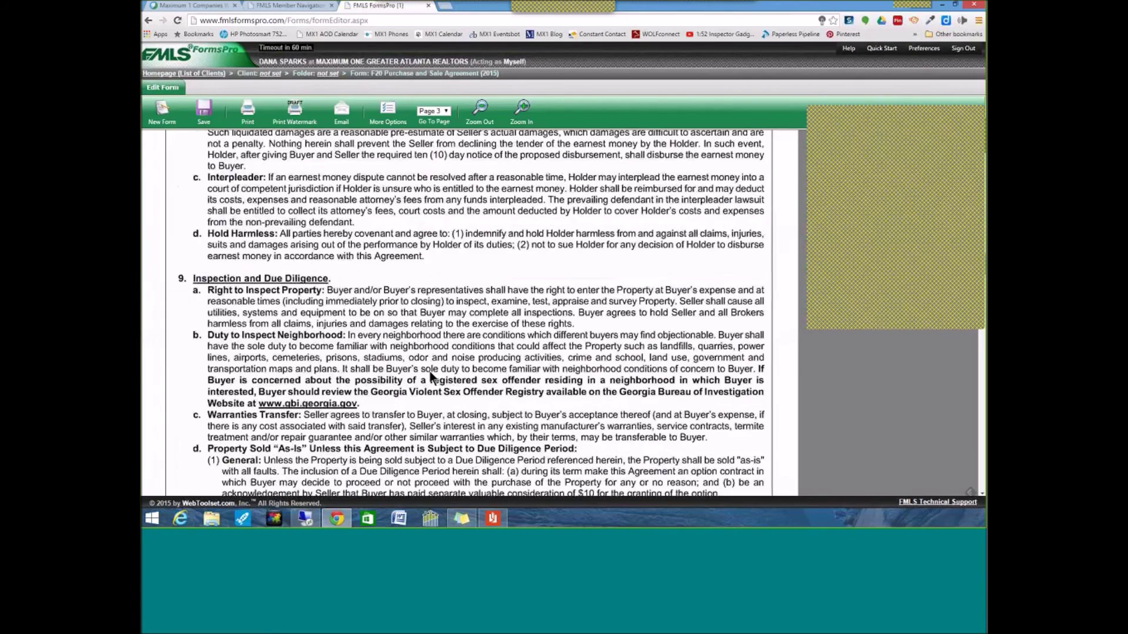
scroll(432, 366, down, 20)
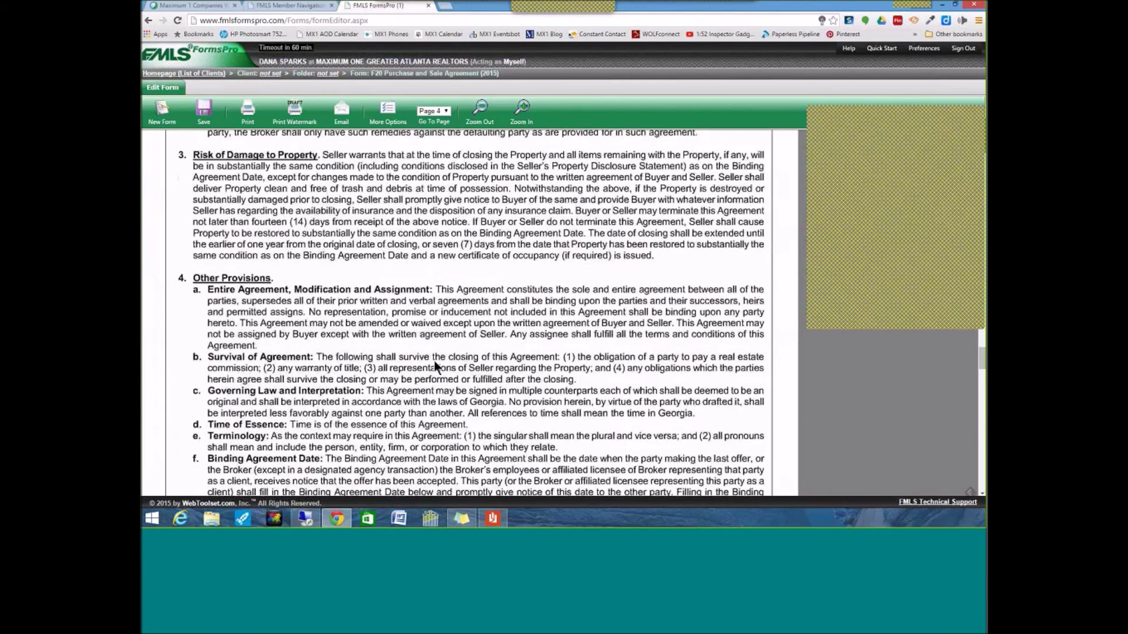
scroll(437, 360, down, 5)
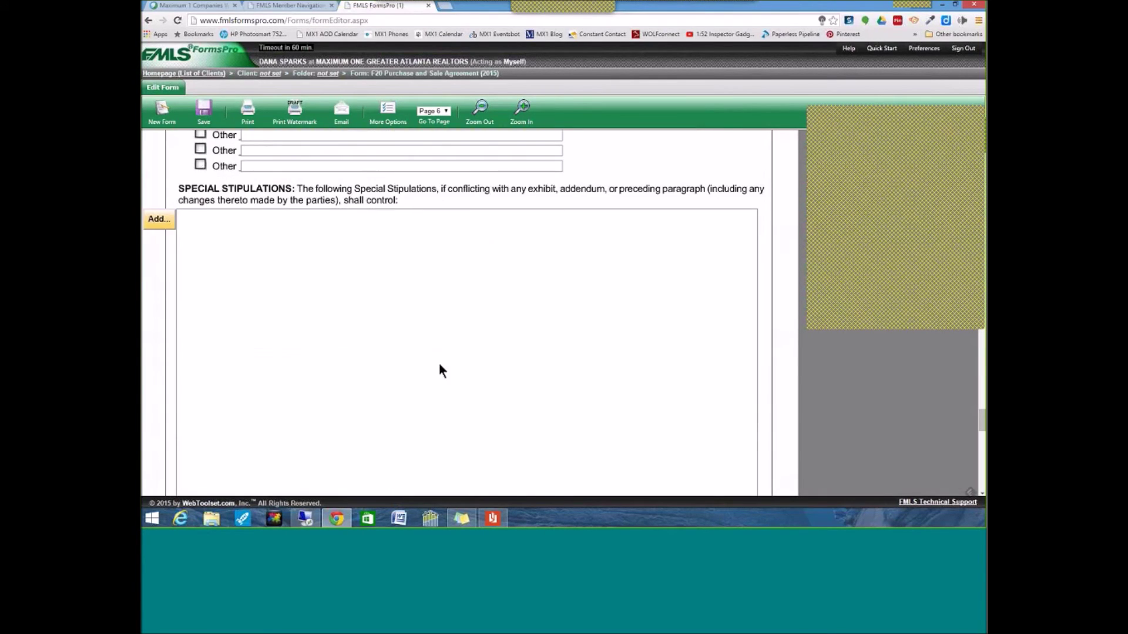
scroll(439, 363, up, 2)
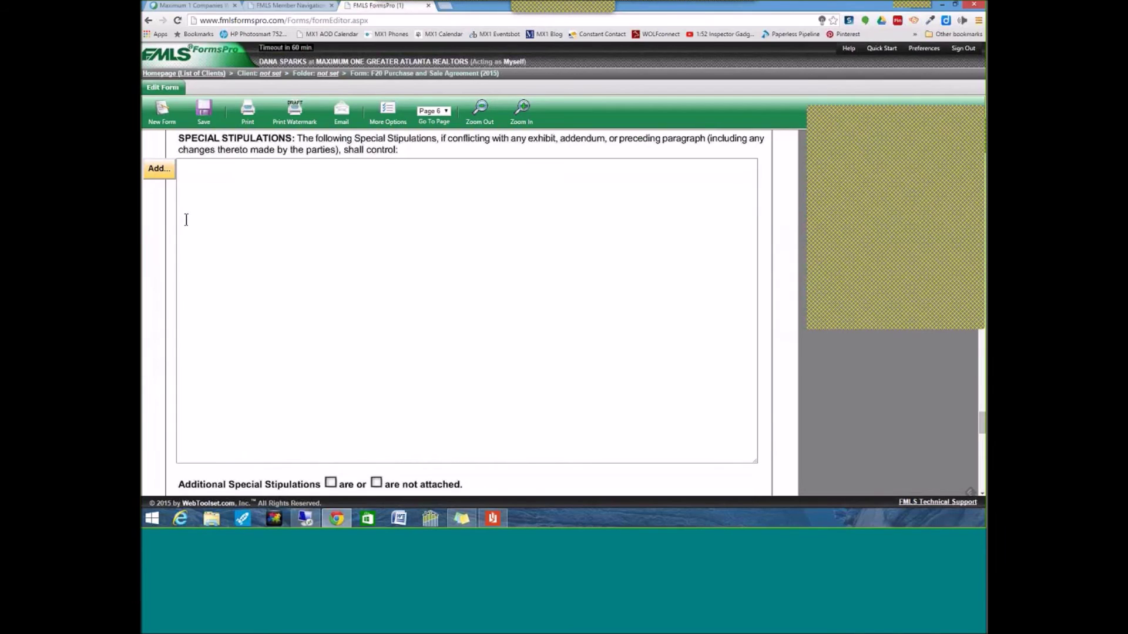
Insert GAR stipulation SS 302 Amendment to Address Concerns as Notice to Terminate into Special Stipulations
click(157, 175)
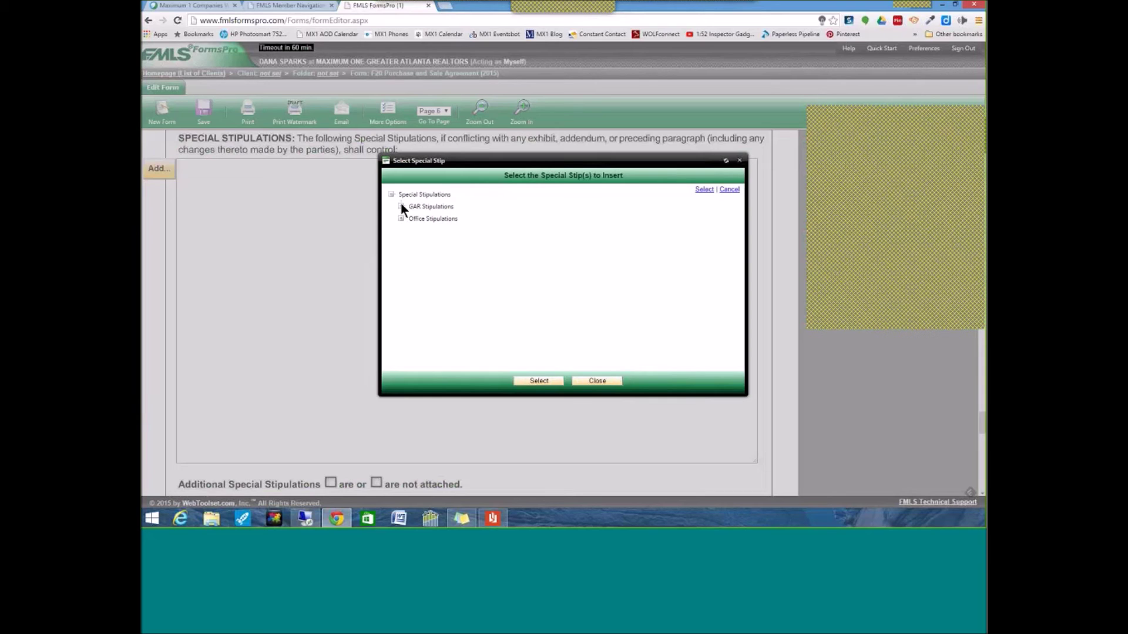
click(401, 207)
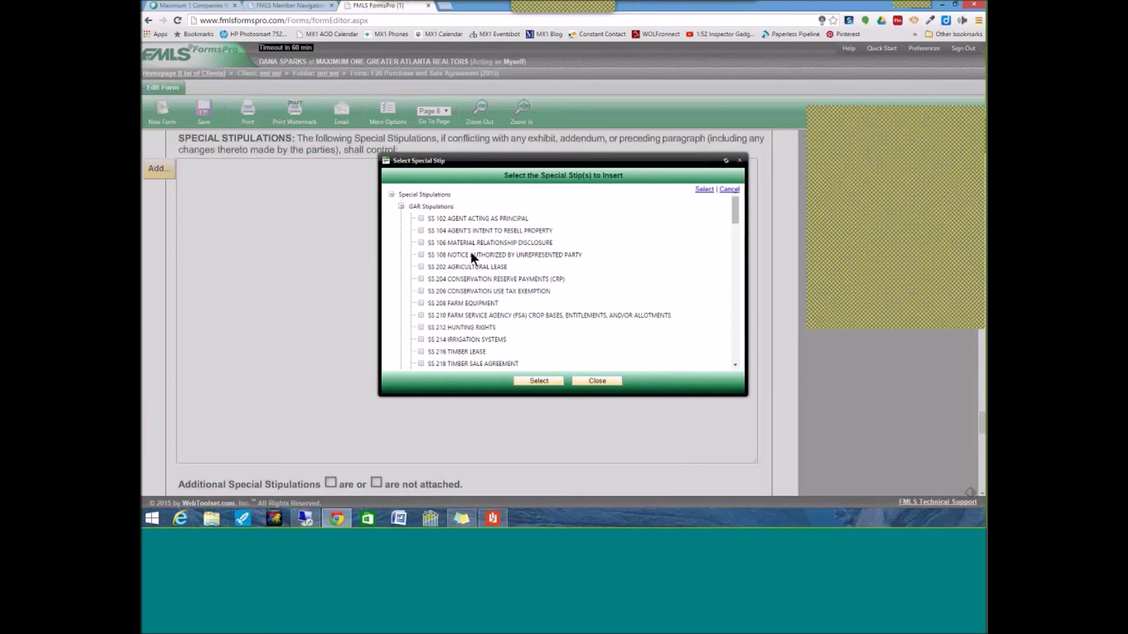
scroll(470, 251, down, 8)
scroll(483, 318, down, 5)
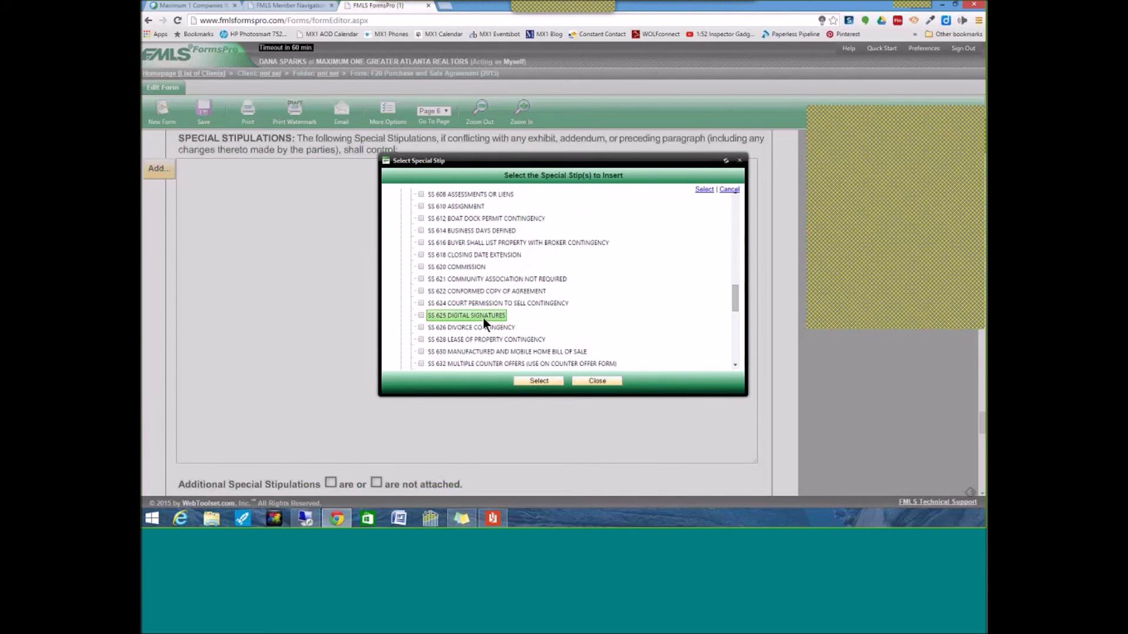
scroll(491, 312, up, 4)
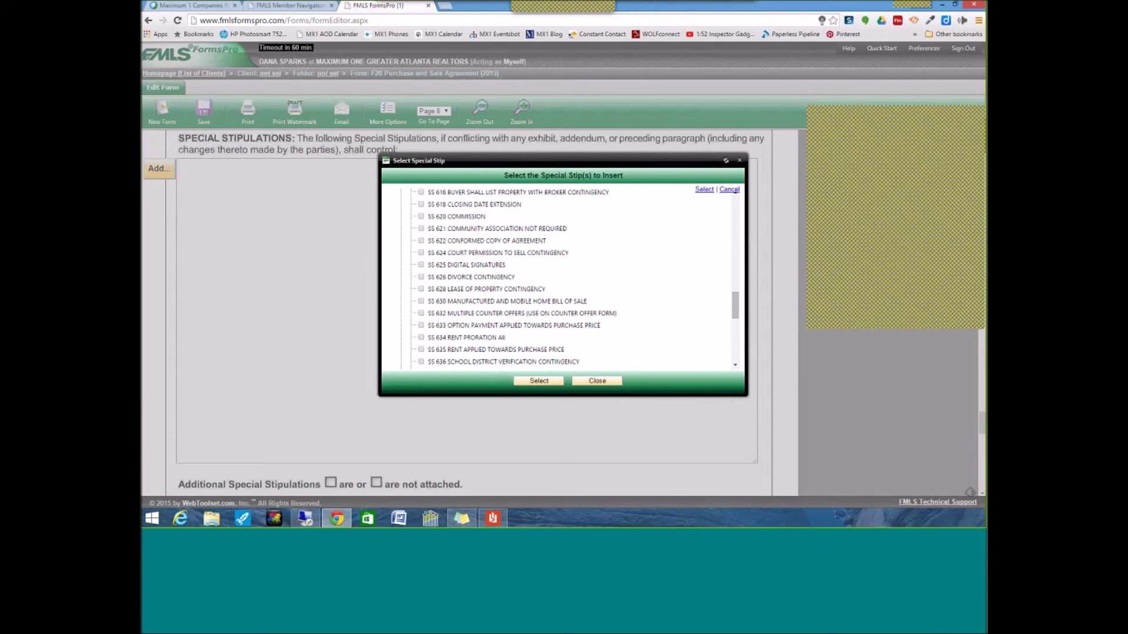
scroll(528, 273, up, 3)
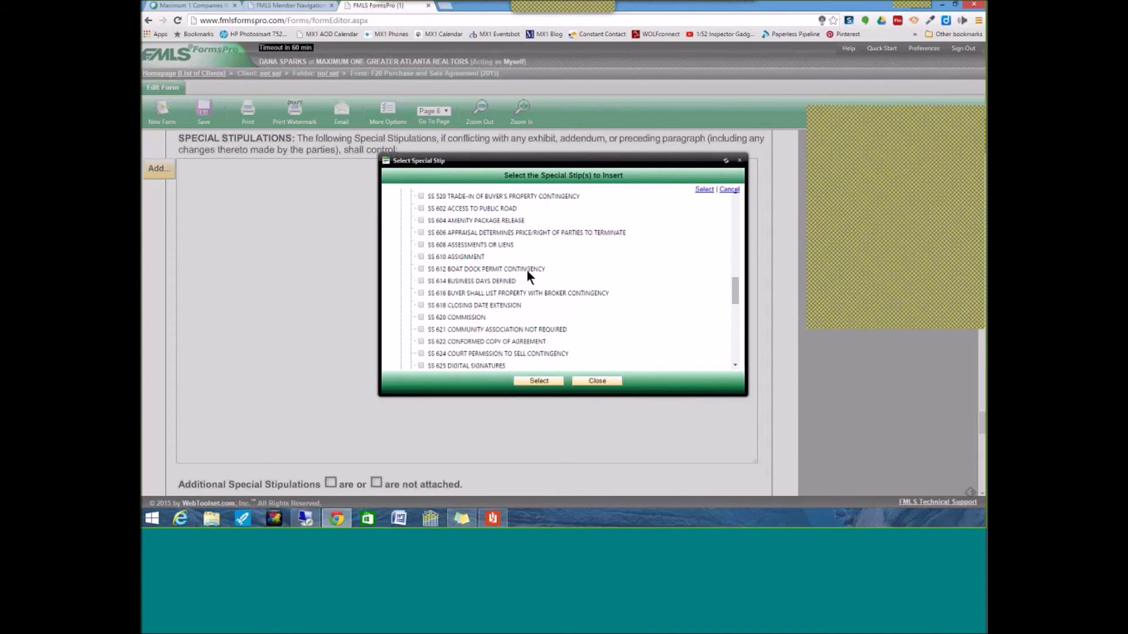
scroll(577, 287, up, 5)
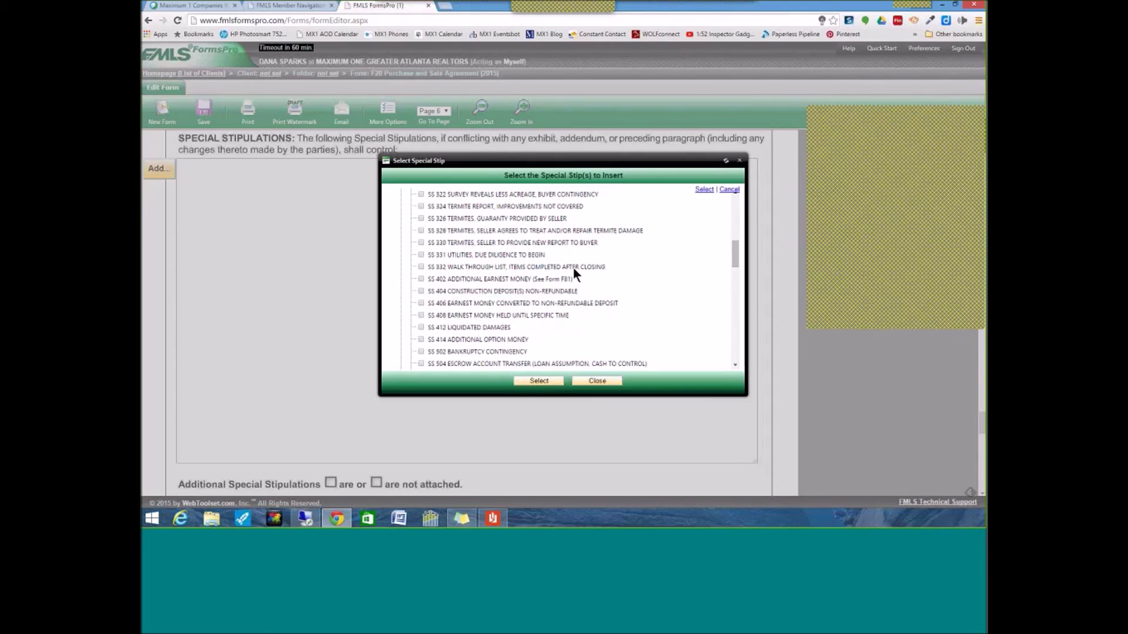
scroll(574, 266, up, 2)
scroll(513, 280, up, 3)
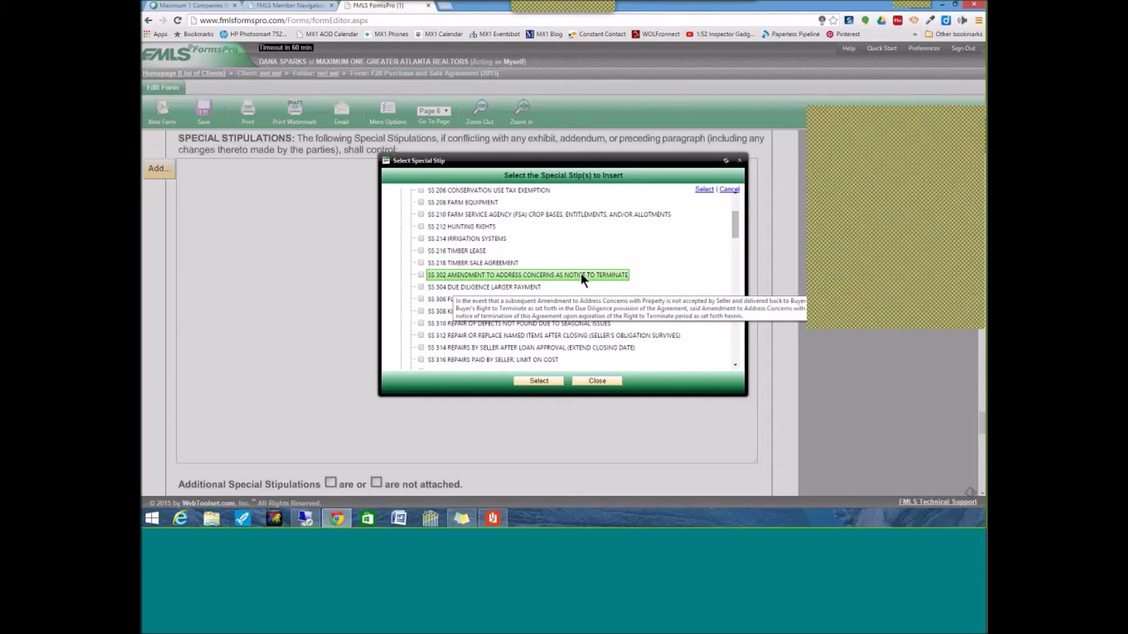
click(428, 274)
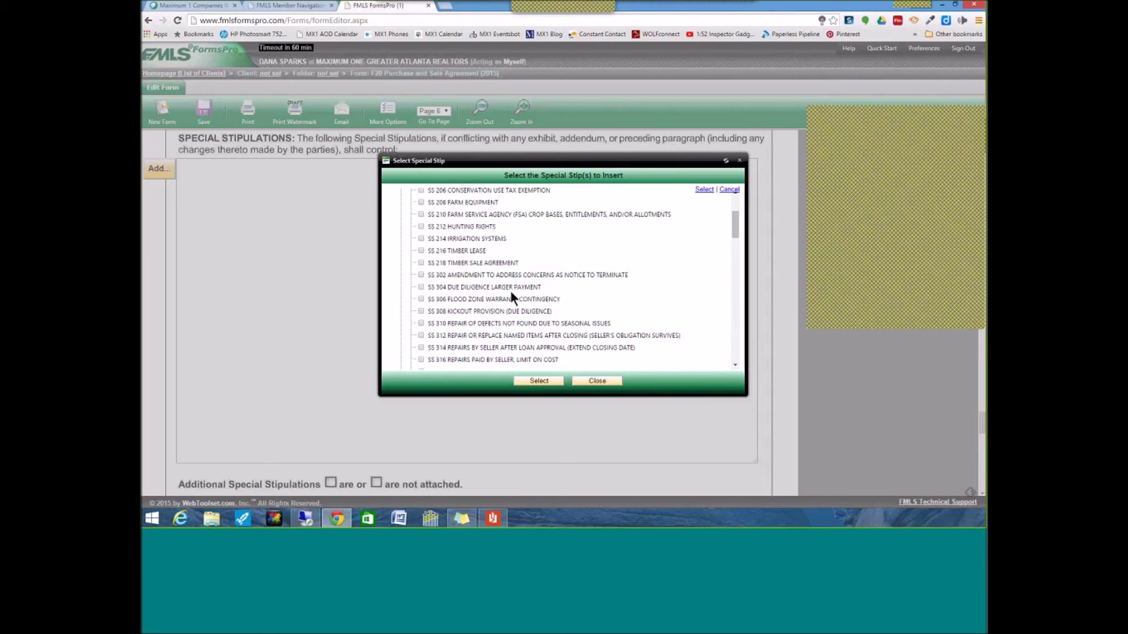
click(539, 381)
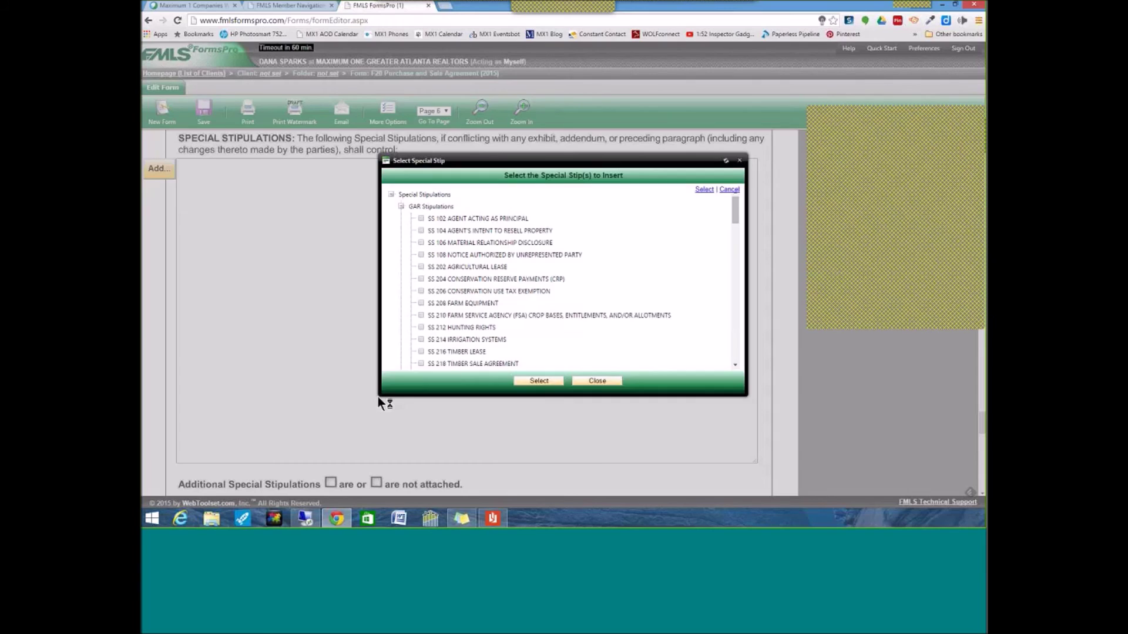